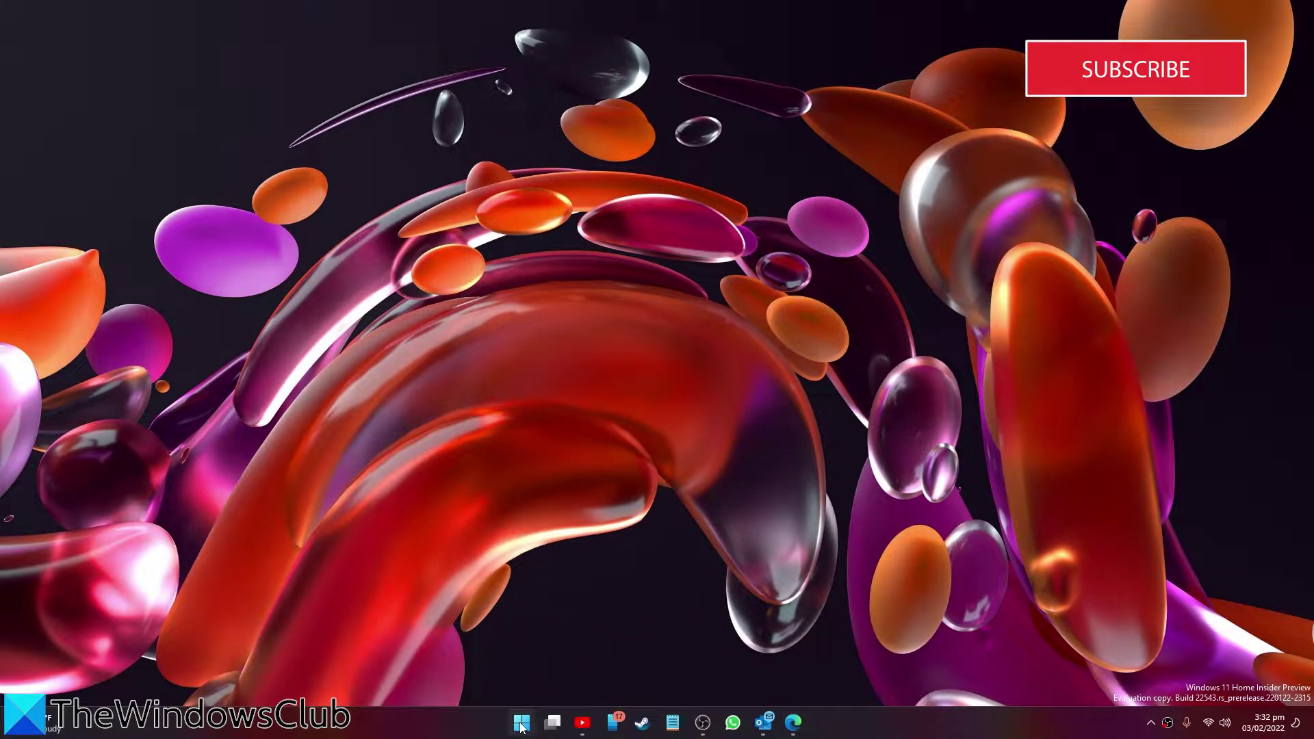
# Launch Device Manager from the Start quick menu and bring up actions for the NVIDIA GeForce GTX 1650 SUPER
pyautogui.rightClick(521, 723)
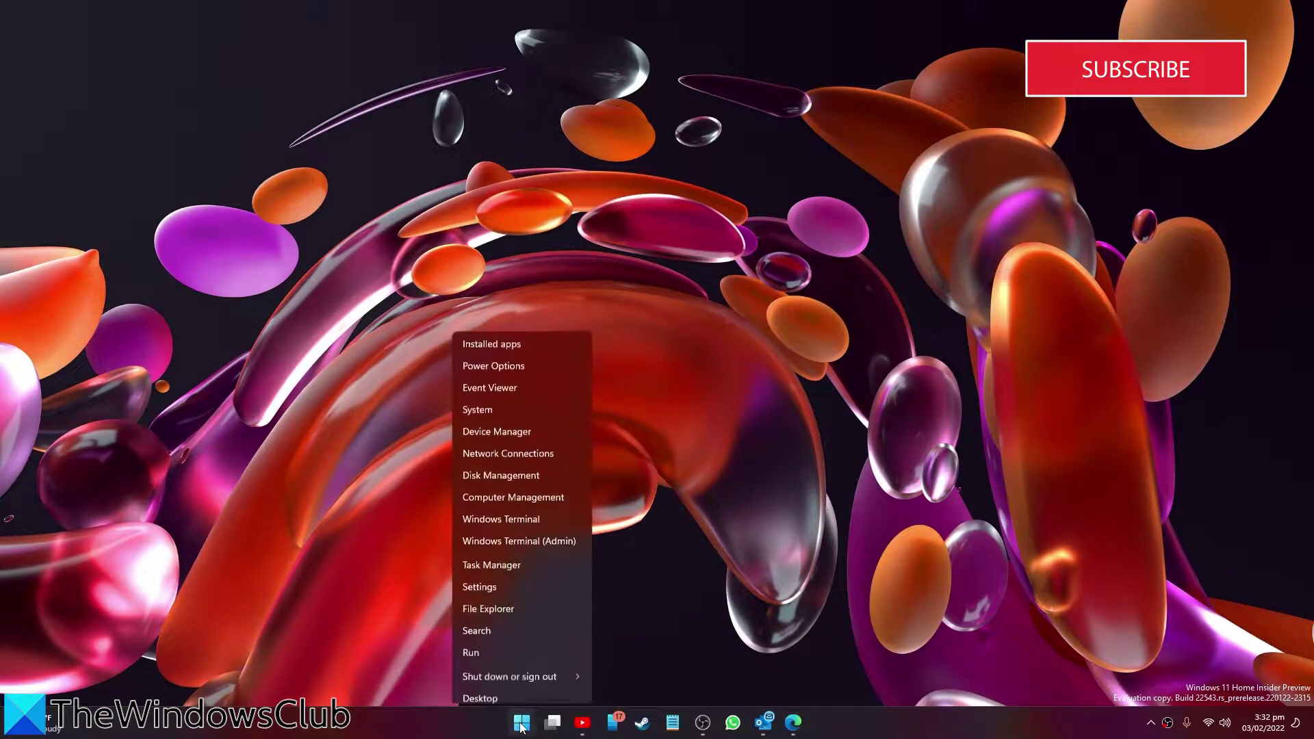
pyautogui.click(505, 425)
pyautogui.click(75, 168)
pyautogui.rightClick(188, 184)
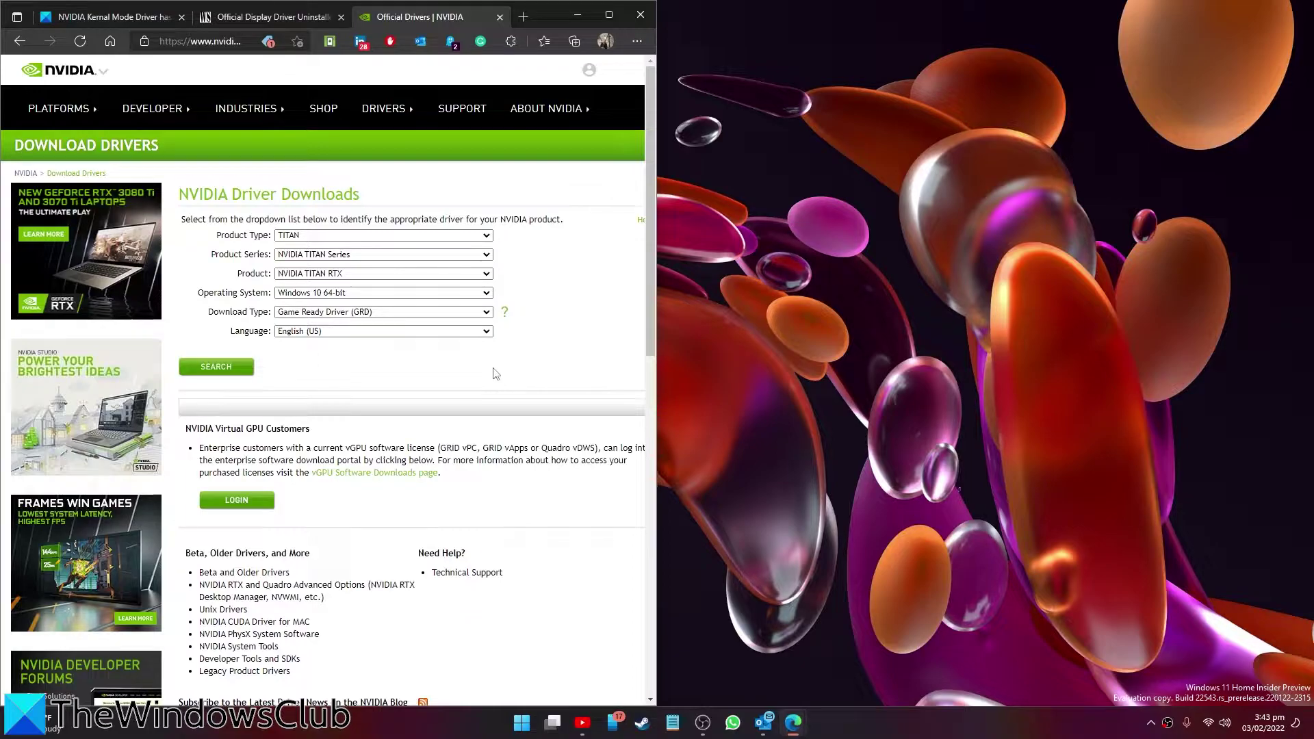
# Search NVIDIA drivers for Windows 11, start the 511.65 download, then minimize Edge
pyautogui.press('Up')
pyautogui.click(218, 374)
pyautogui.click(234, 306)
pyautogui.click(409, 339)
pyautogui.click(576, 16)
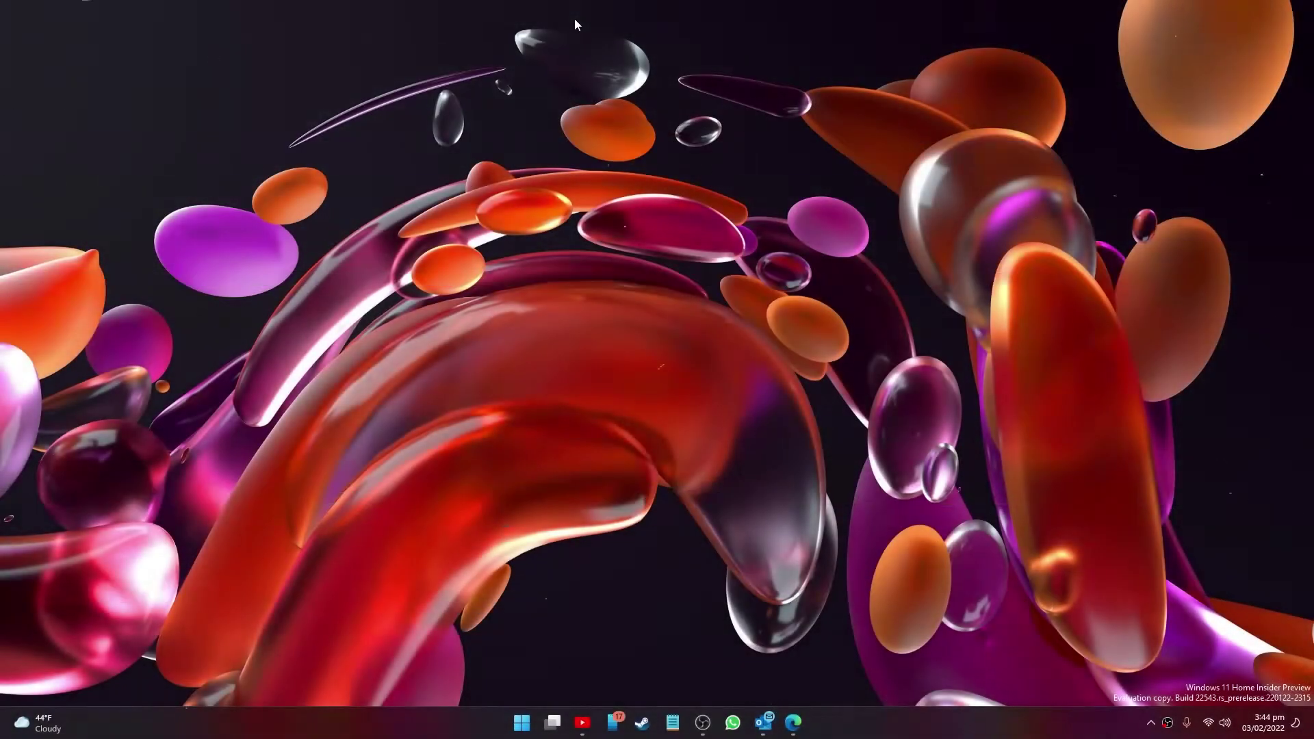
# Run sysdm.cpl from the Run box and move System Properties to the screen centre
pyautogui.press('super+r')
pyautogui.write('sysdm.cpl')
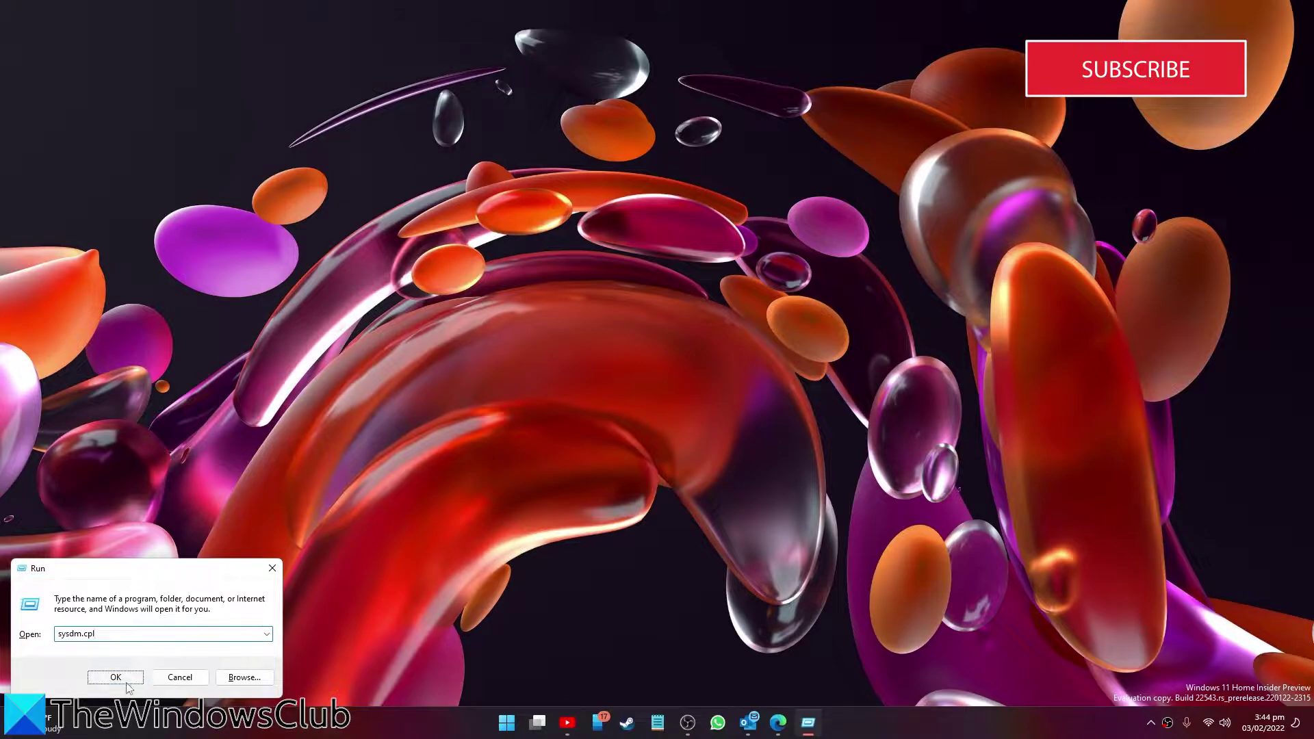
pyautogui.click(121, 679)
pyautogui.moveTo(160, 45); pyautogui.dragTo(547, 153)
# From Advanced > Performance Settings, choose the Adjust for best performance visual-effects preset
pyautogui.click(551, 179)
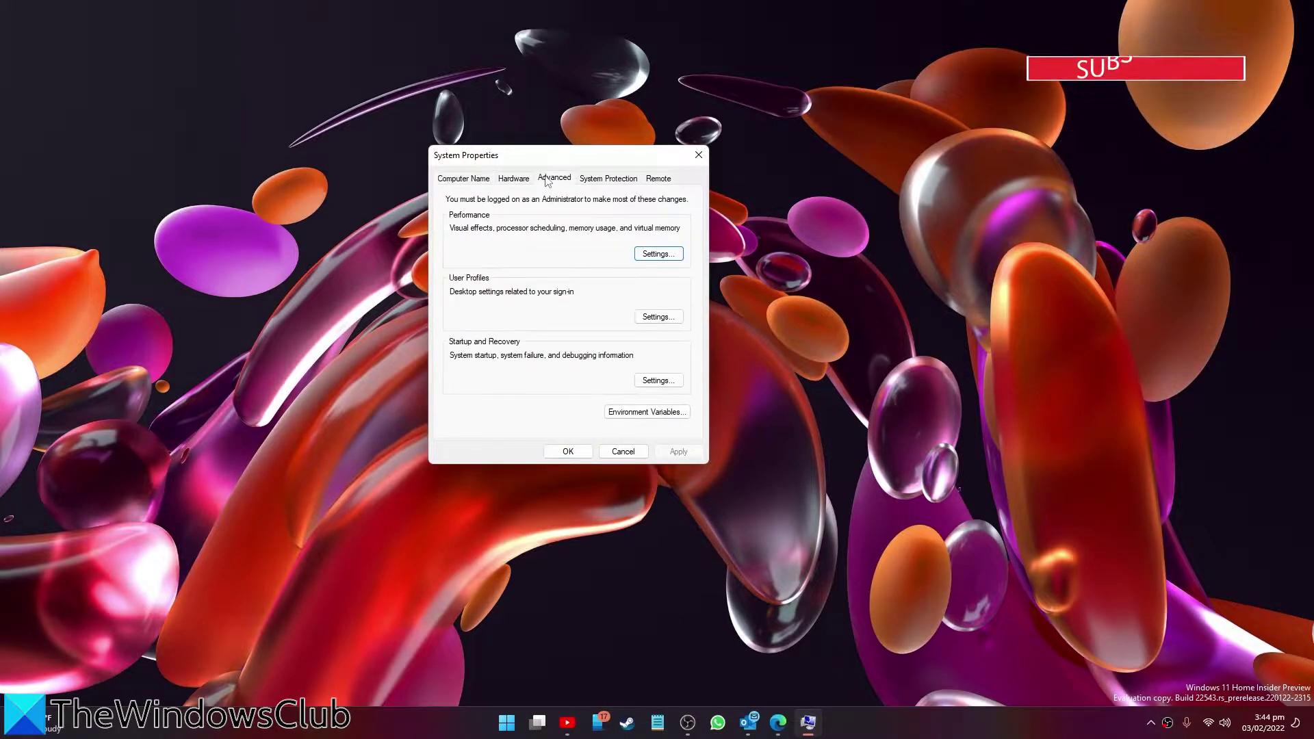
pyautogui.click(666, 257)
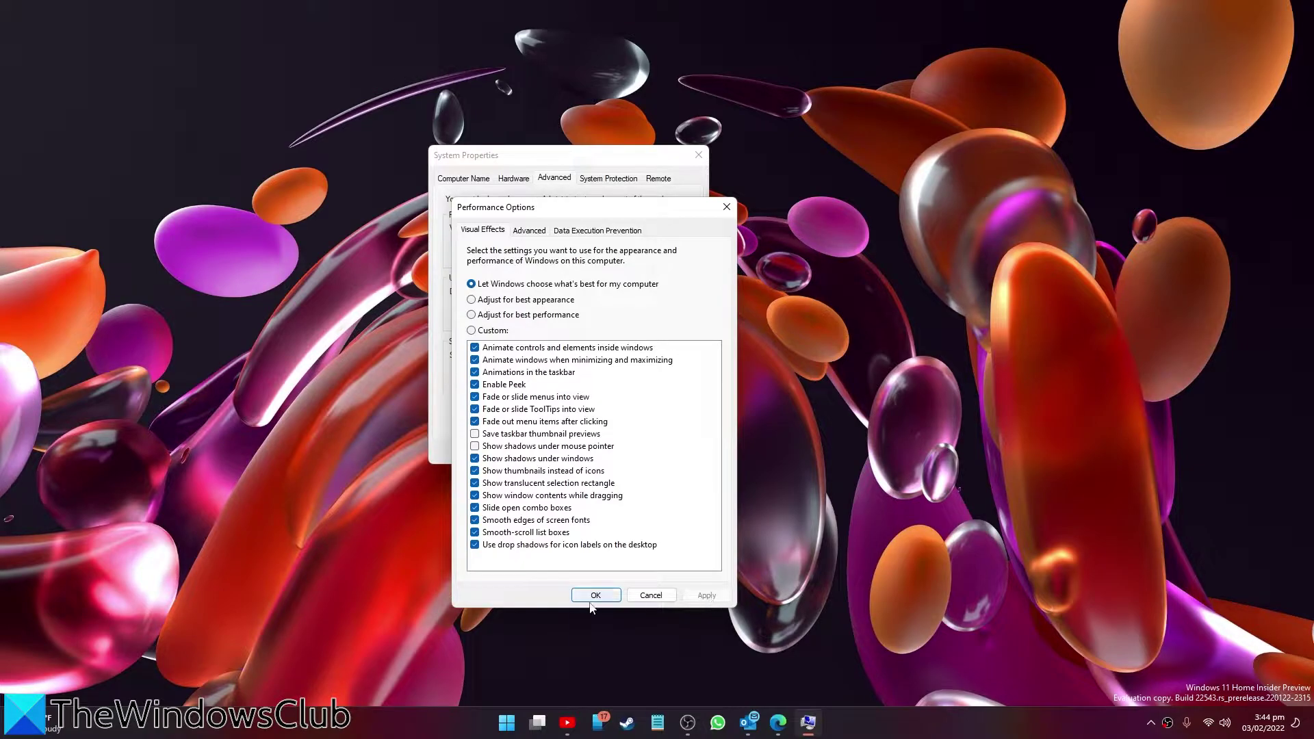
pyautogui.click(473, 300)
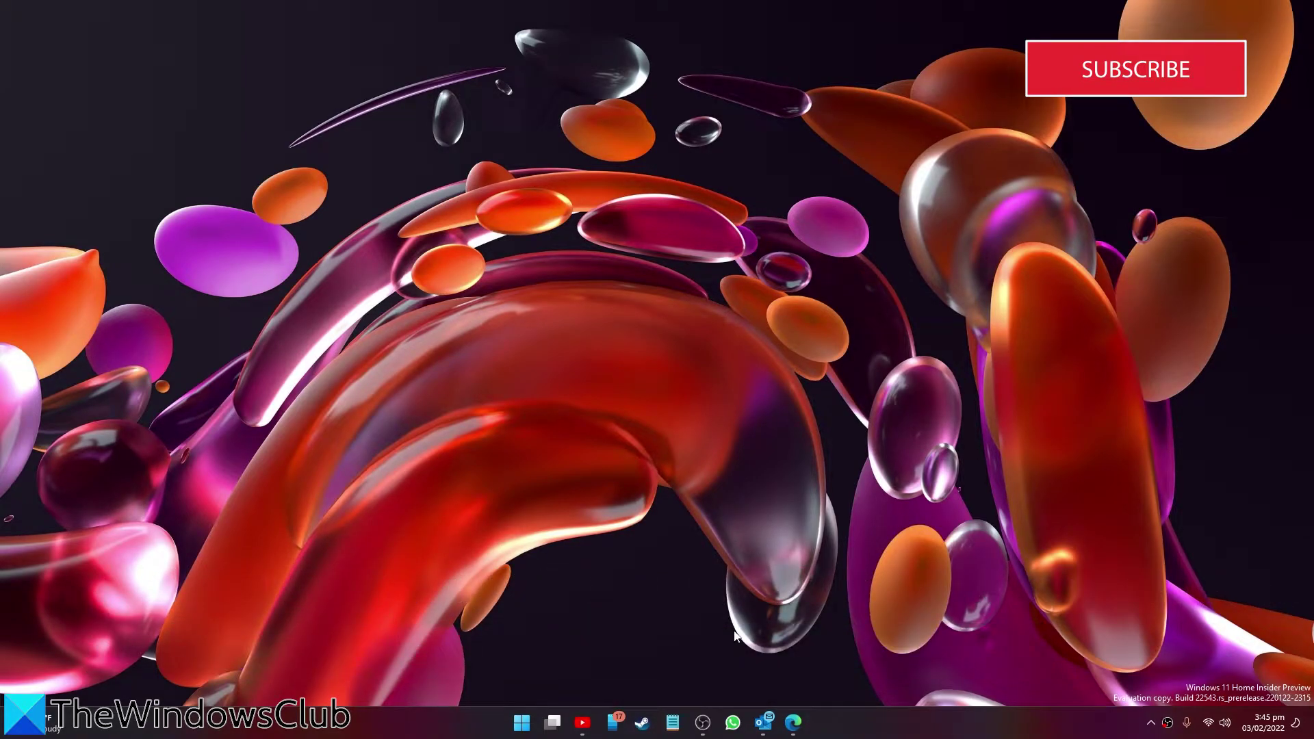
# Launch NVIDIA Control Panel from the desktop menu and go to Configure Surround, PhysX
pyautogui.rightClick(702, 347)
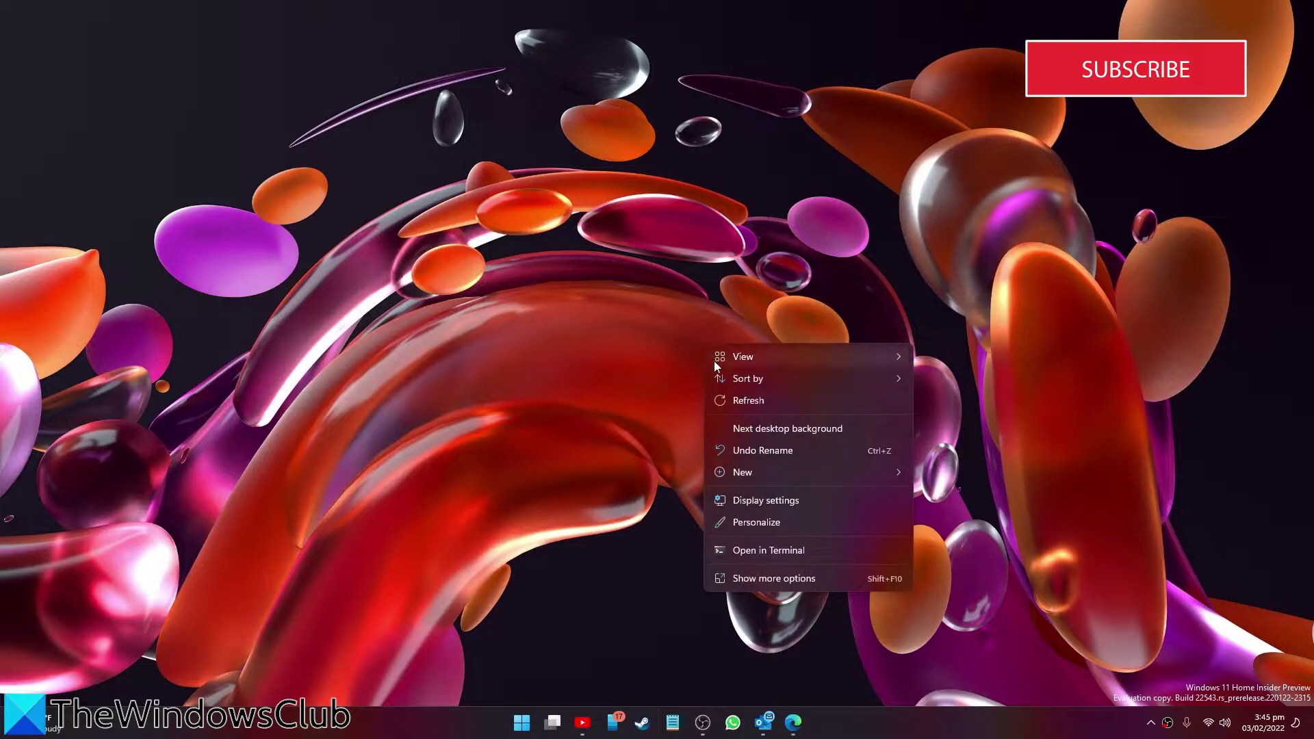
pyautogui.moveTo(743, 355)
pyautogui.click(768, 578)
pyautogui.click(818, 492)
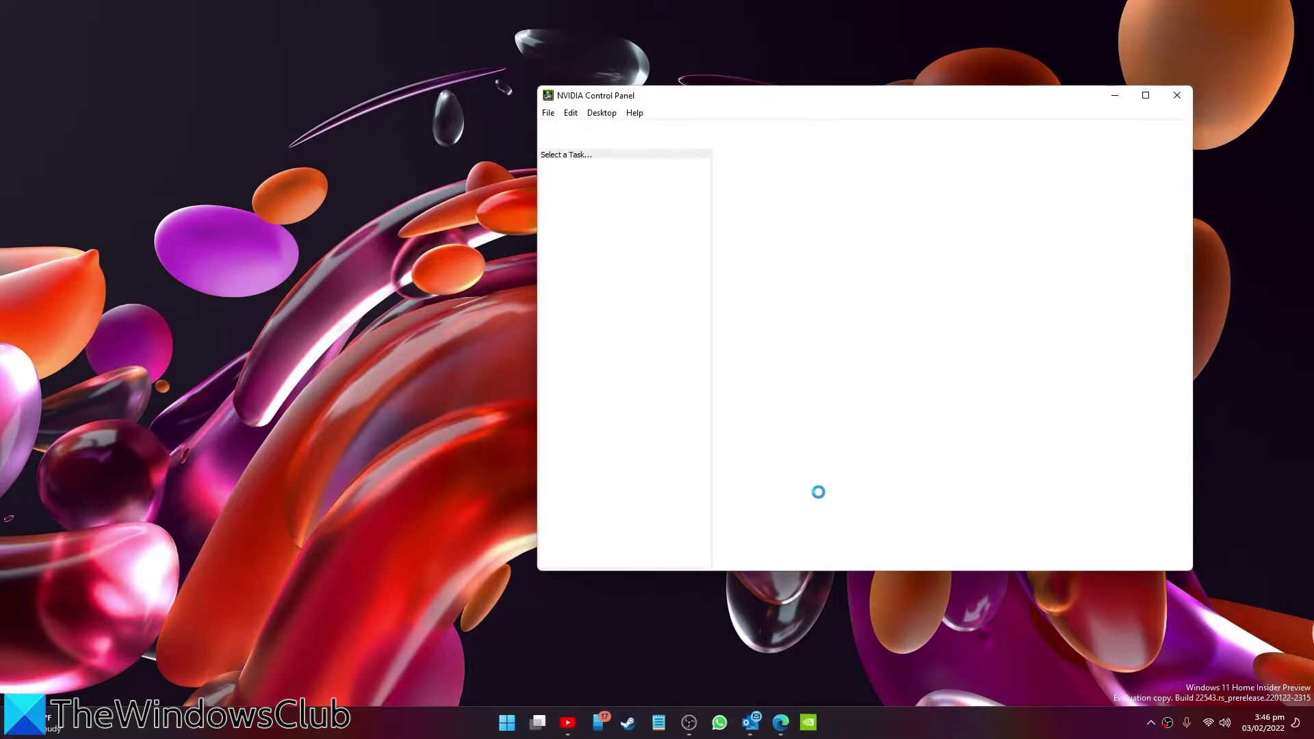
pyautogui.click(609, 202)
# Set the PhysX processor to the GeForce GTX 1650 SUPER and apply
pyautogui.click(1147, 279)
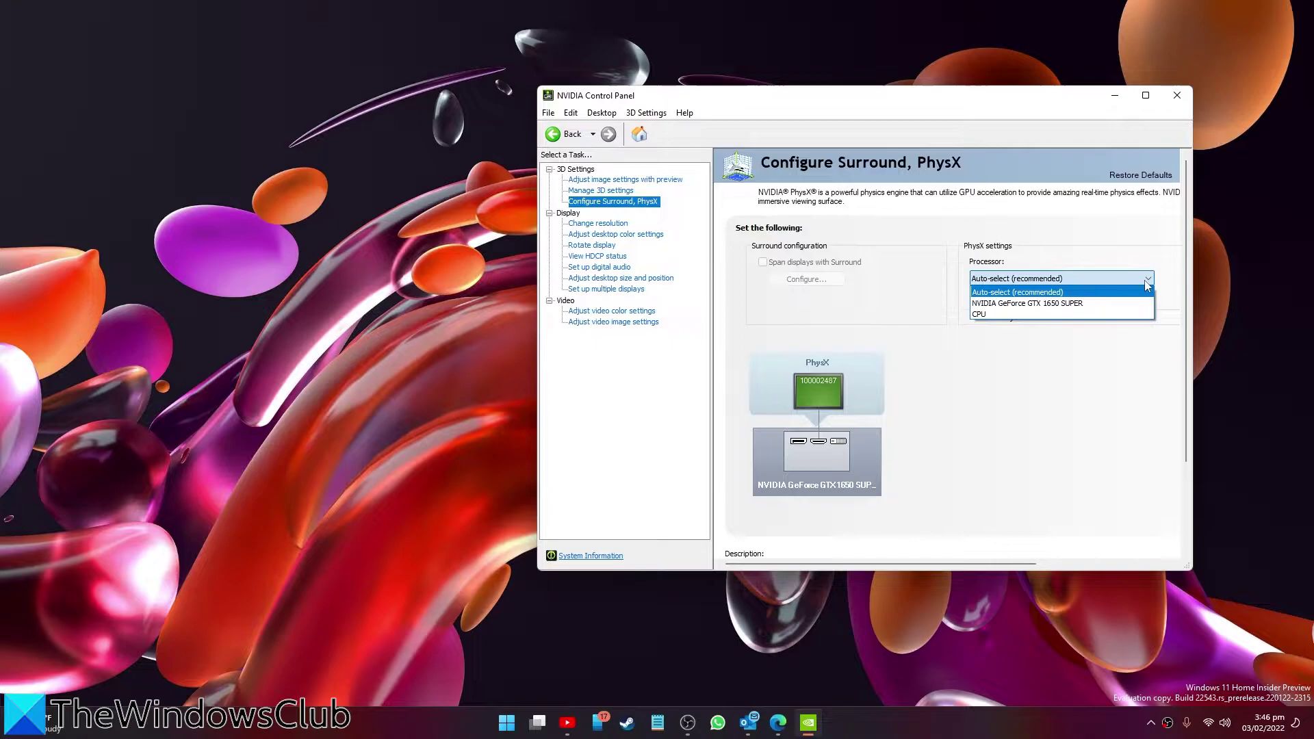
pyautogui.click(1092, 304)
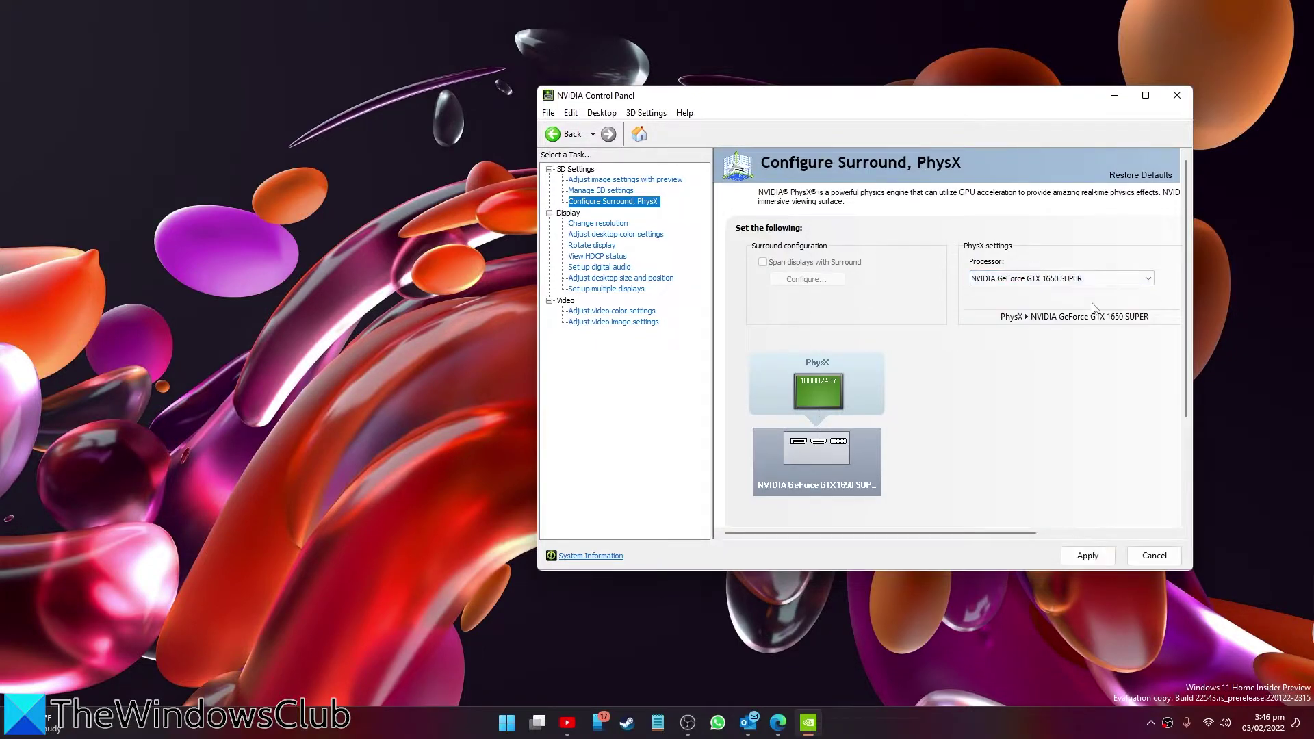
pyautogui.click(1103, 563)
# In Manage 3D settings, set the global Vertical sync option to Off
pyautogui.click(1172, 99)
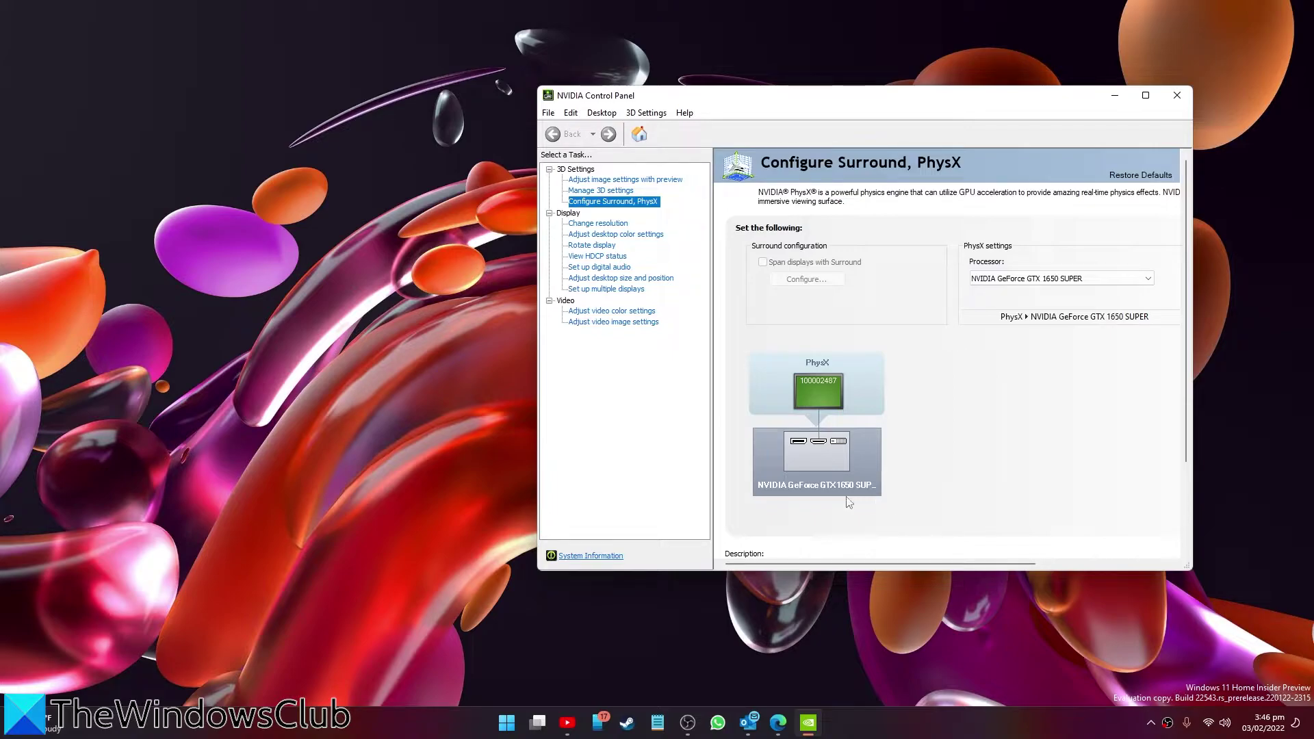
pyautogui.click(620, 201)
pyautogui.click(616, 194)
pyautogui.moveTo(1070, 359); pyautogui.dragTo(1066, 450)
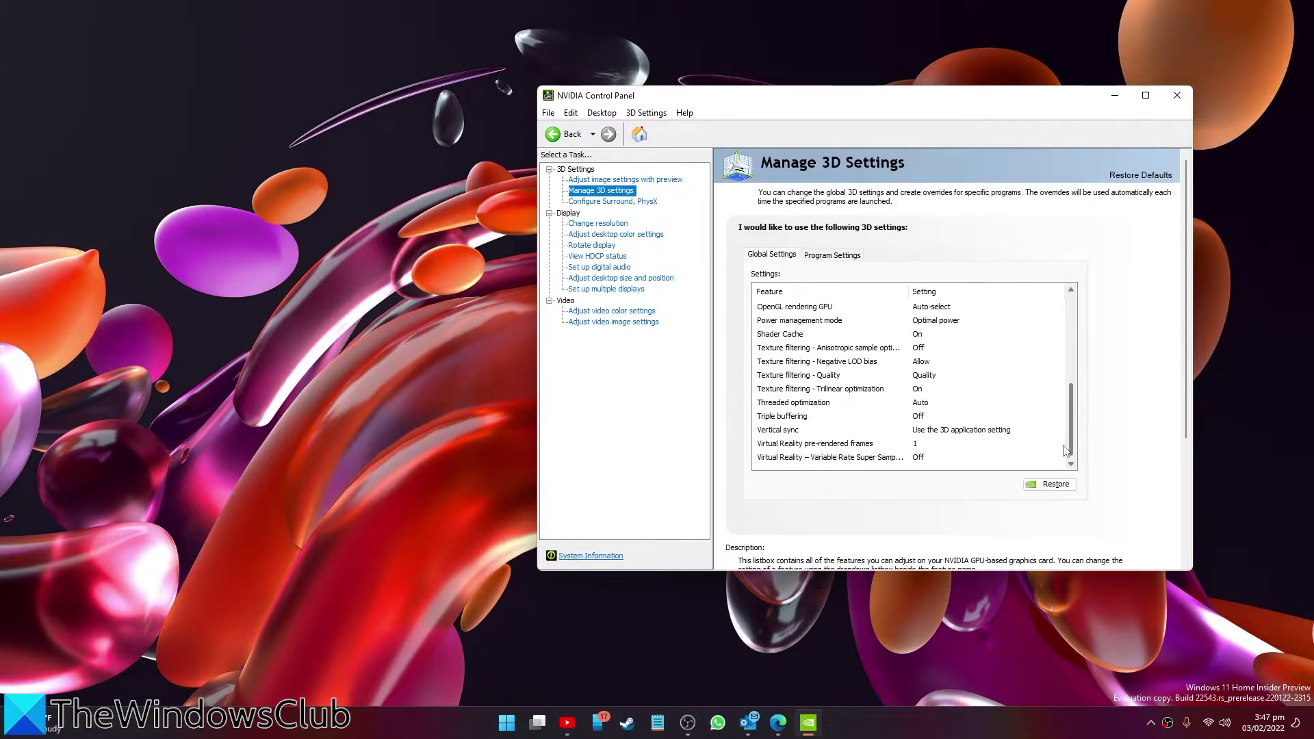
pyautogui.click(881, 431)
pyautogui.click(1063, 431)
pyautogui.click(1060, 430)
pyautogui.scroll(-3, 1130, 490)
pyautogui.scroll(-1, 1130, 491)
pyautogui.scroll(2, 1131, 490)
pyautogui.scroll(2, 1131, 490)
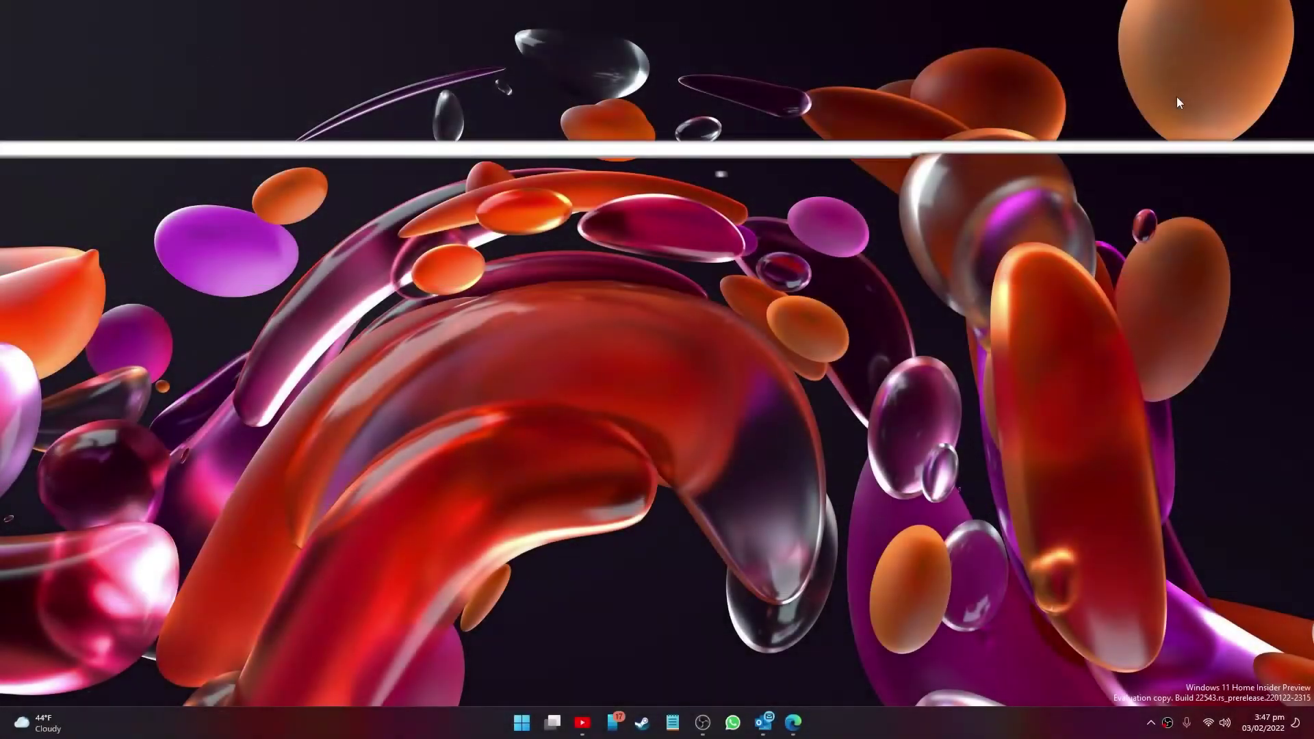
# Launch Registry Editor and navigate to HKEY_LOCAL_MACHINE\SYSTEM\CurrentControlSet\Control\GraphicsDrivers
pyautogui.press('super')
pyautogui.click(690, 377)
pyautogui.click(310, 165)
pyautogui.click(321, 252)
pyautogui.click(333, 288)
pyautogui.click(343, 302)
pyautogui.scroll(-4, 408, 340)
pyautogui.scroll(-1, 409, 341)
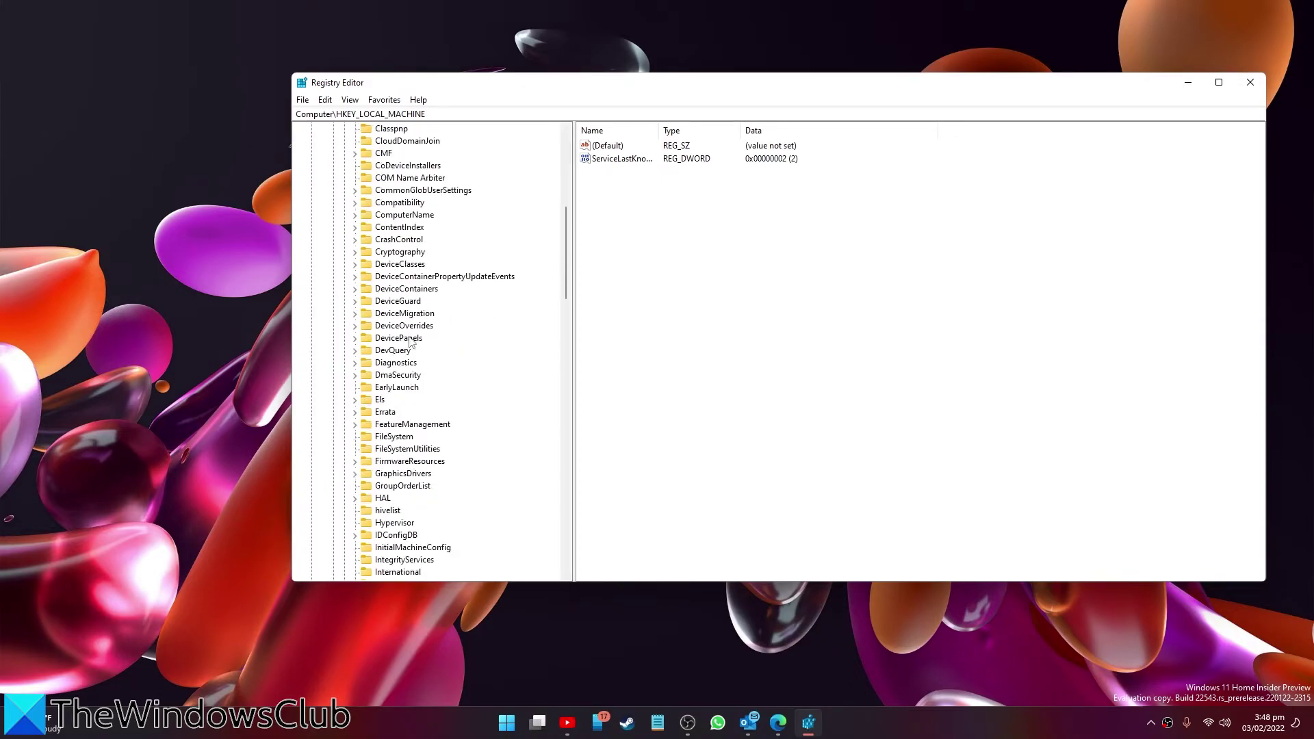
pyautogui.scroll(-1, 409, 340)
pyautogui.click(395, 438)
# Create a new DWORD (32-bit) value named setTDRdelay and bring up its edit dialog
pyautogui.rightClick(988, 360)
pyautogui.moveTo(1100, 394)
pyautogui.click(1113, 416)
pyautogui.write('set')
pyautogui.write('TDR')
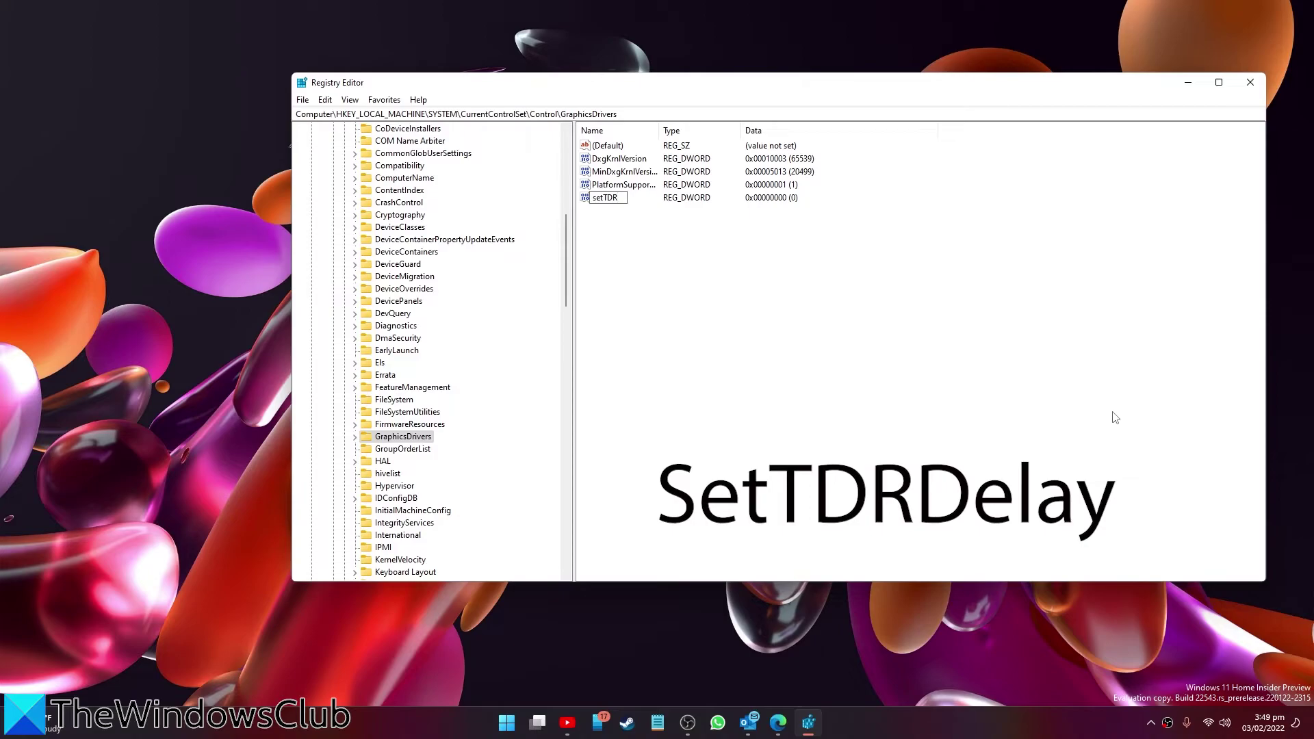
pyautogui.write('delay')
pyautogui.press('Return')
pyautogui.doubleClick(623, 201)
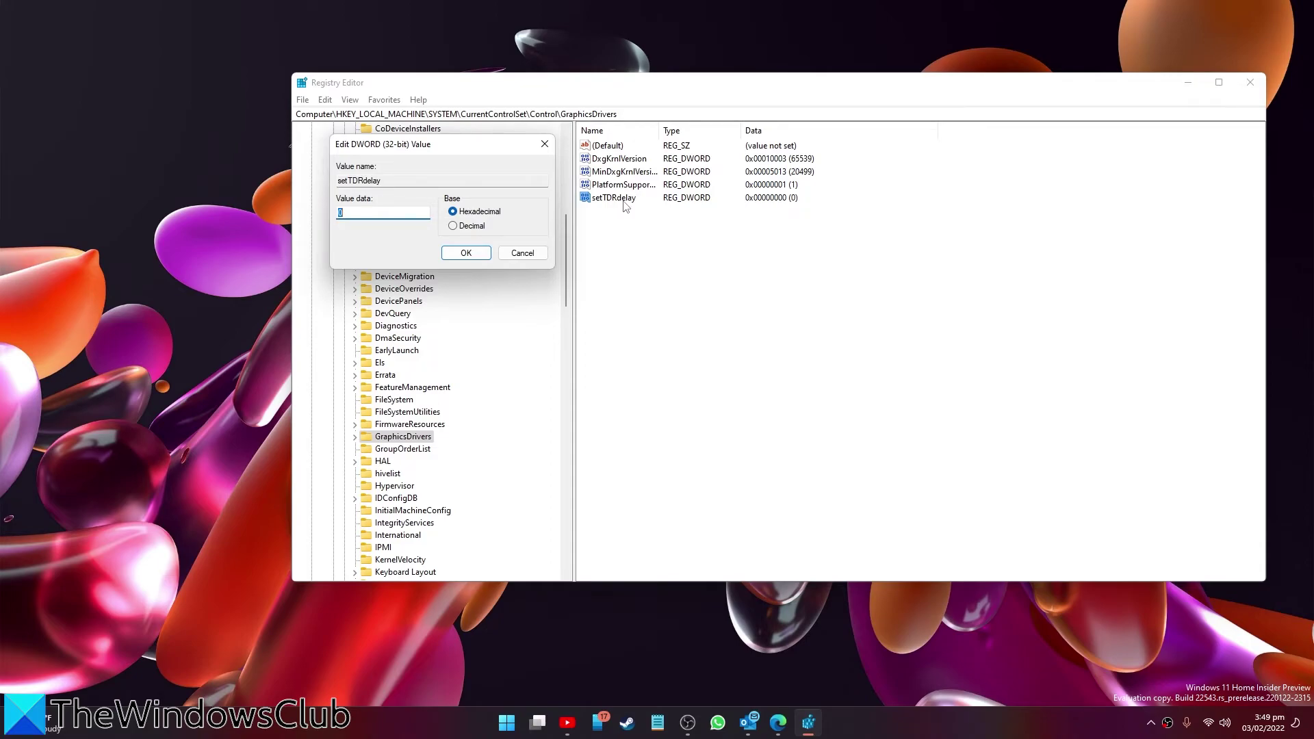